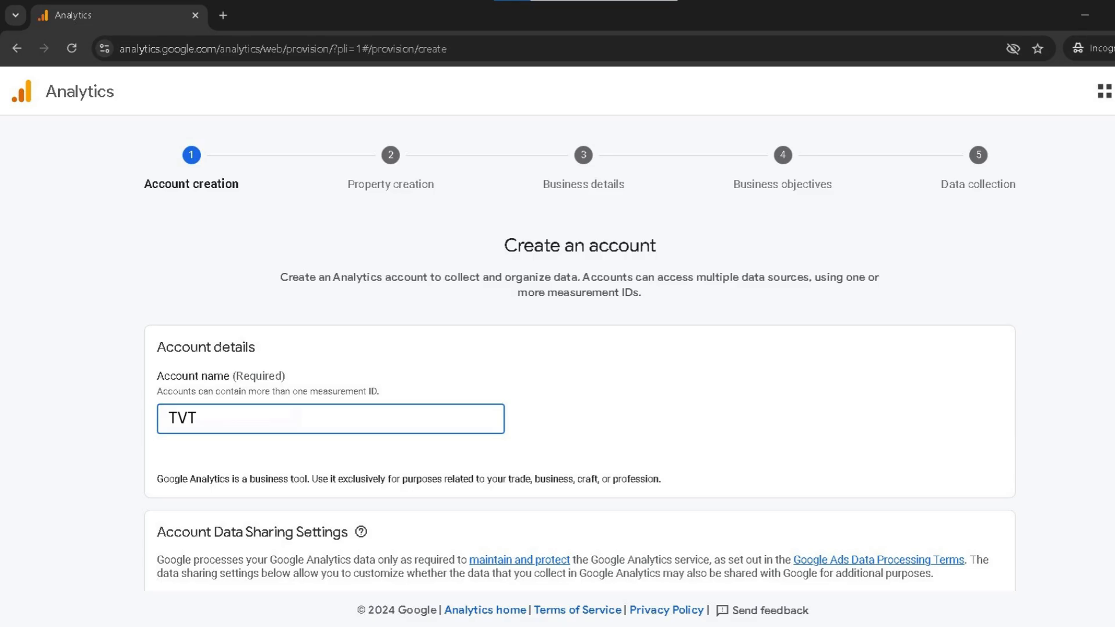
Continue with the account's current data sharing settings and name the new property "the vanilla theory".
{"action": "scroll", "coordinate": [325, 418], "scroll_direction": "down", "scroll_amount": 8}
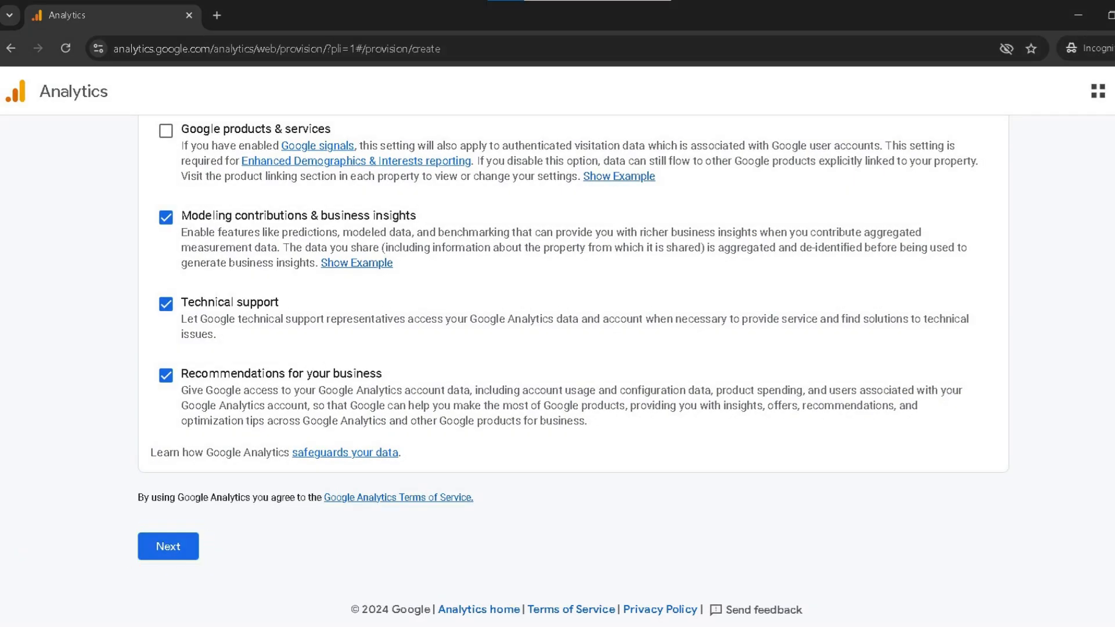
{"action": "left_click", "coordinate": [168, 546]}
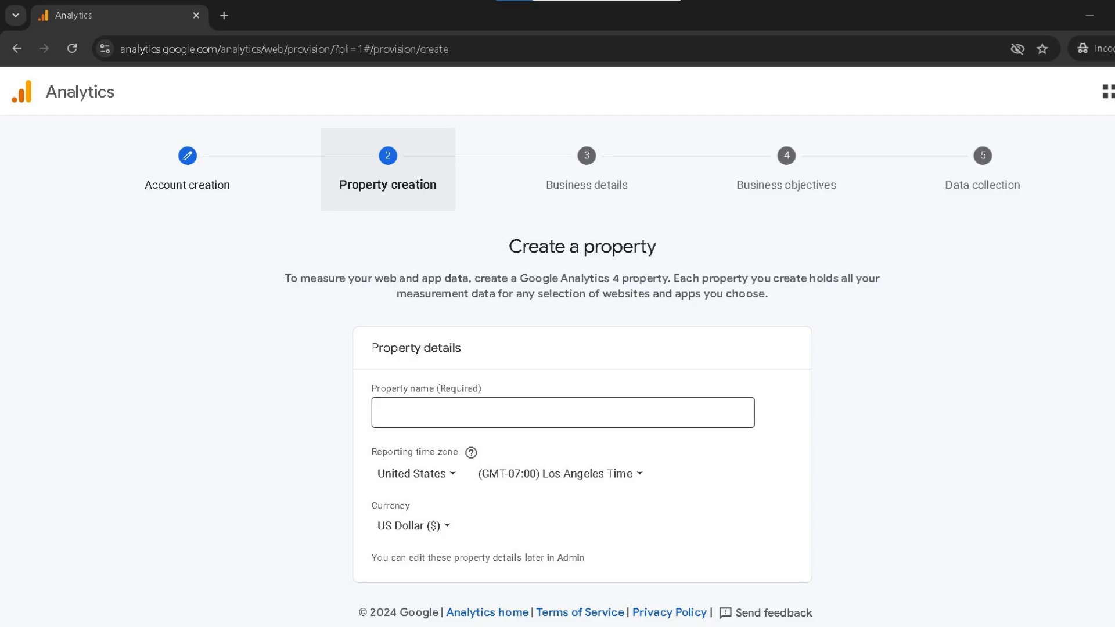
{"action": "left_click", "coordinate": [592, 414]}
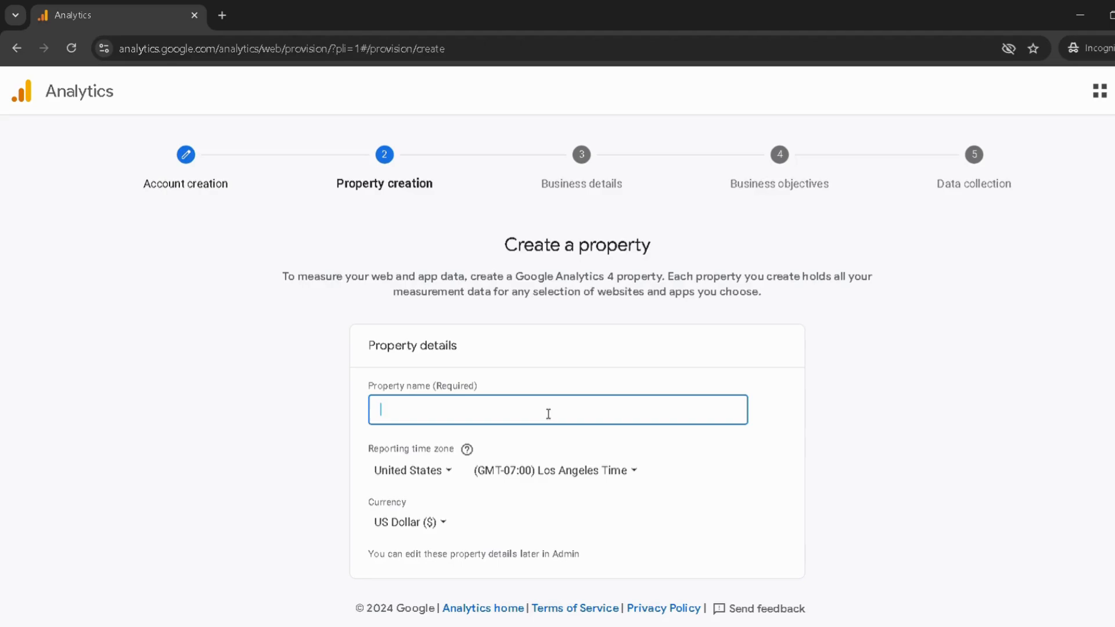
{"action": "type", "text": "the vanilla theory"}
Set the property's reporting time zone to India and its currency to Indian Rupee (₹), and continue to the business details.
{"action": "left_click", "coordinate": [451, 473]}
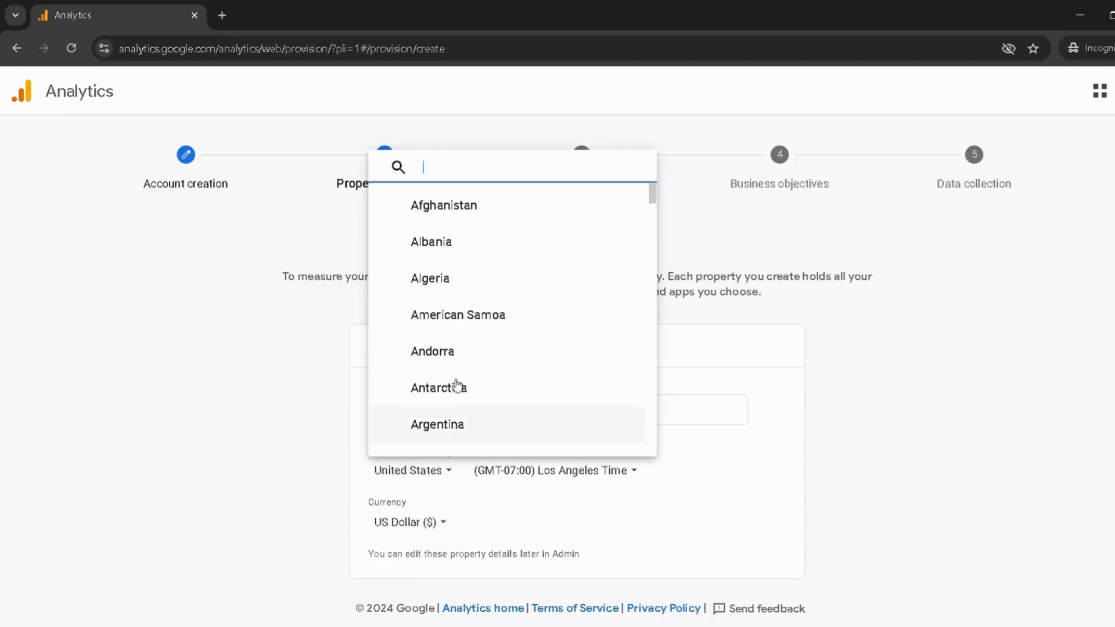
{"action": "type", "text": "indi"}
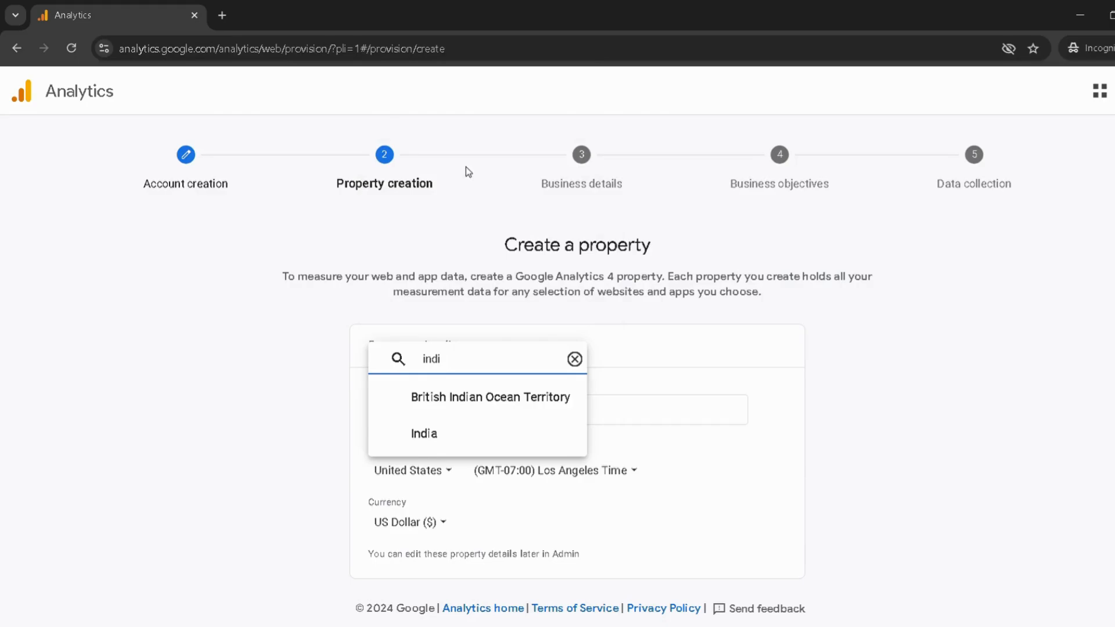
{"action": "left_click", "coordinate": [443, 434]}
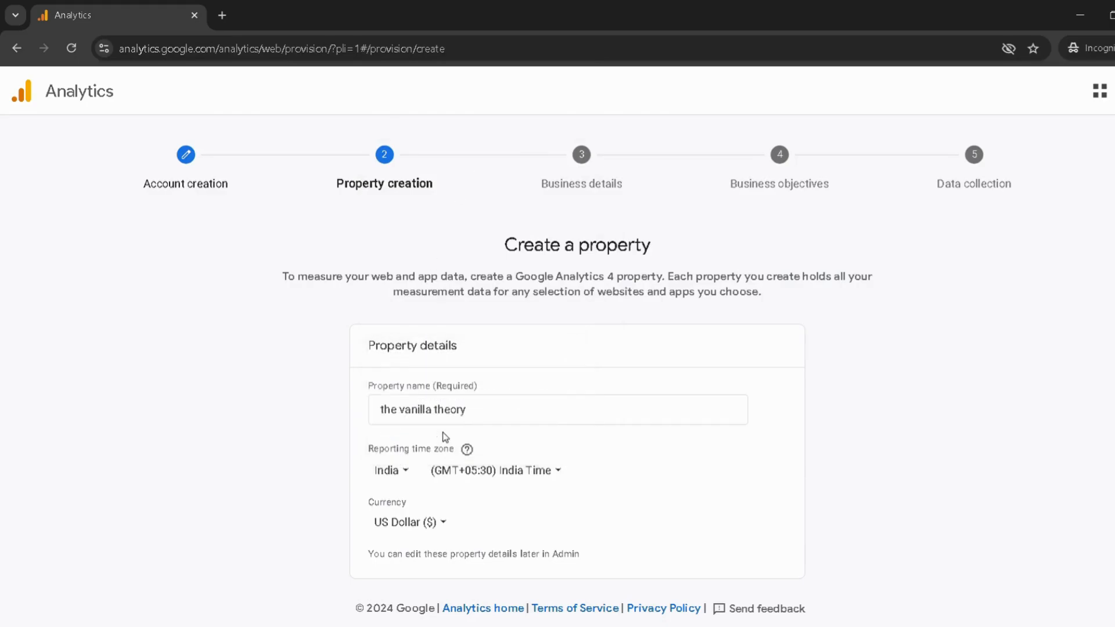
{"action": "left_click", "coordinate": [428, 523]}
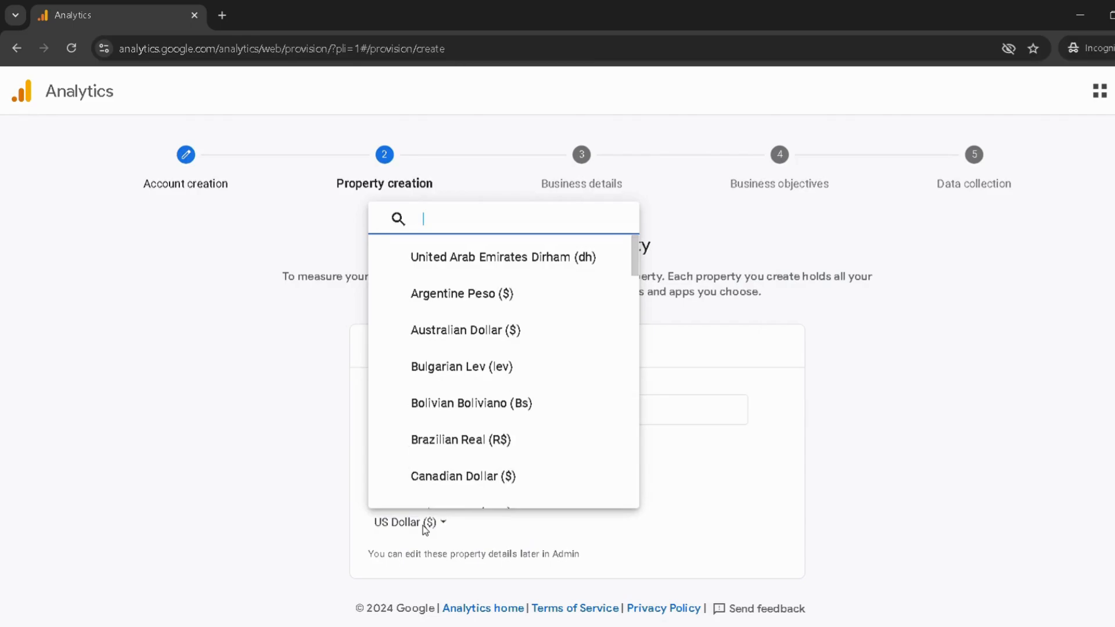
{"action": "type", "text": "ru"}
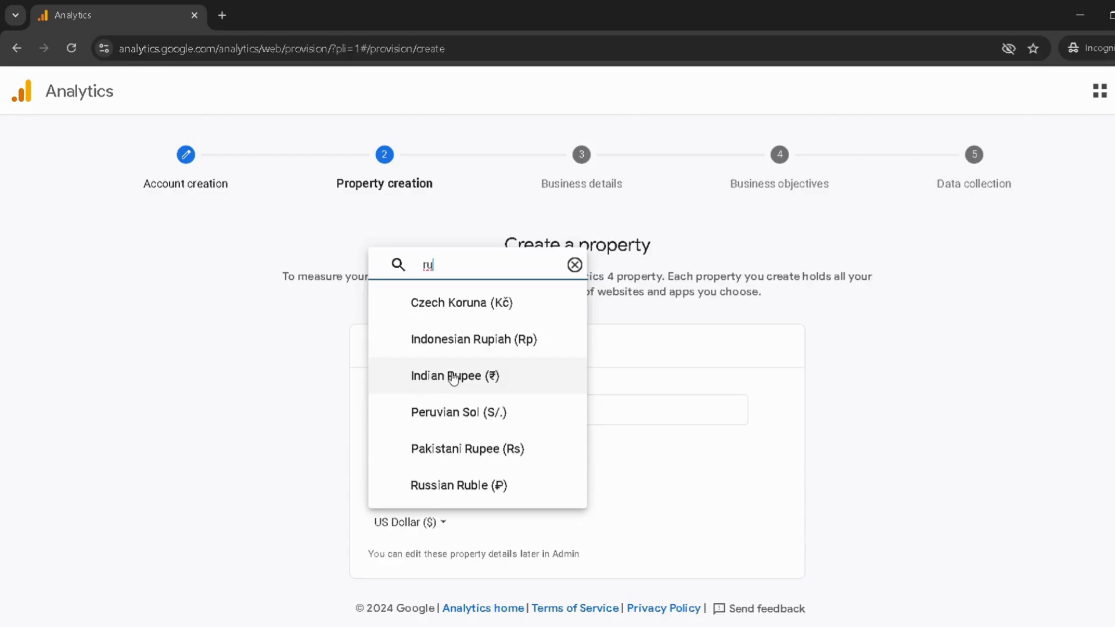
{"action": "left_click", "coordinate": [432, 377]}
{"action": "scroll", "coordinate": [655, 458], "scroll_direction": "down", "scroll_amount": 1}
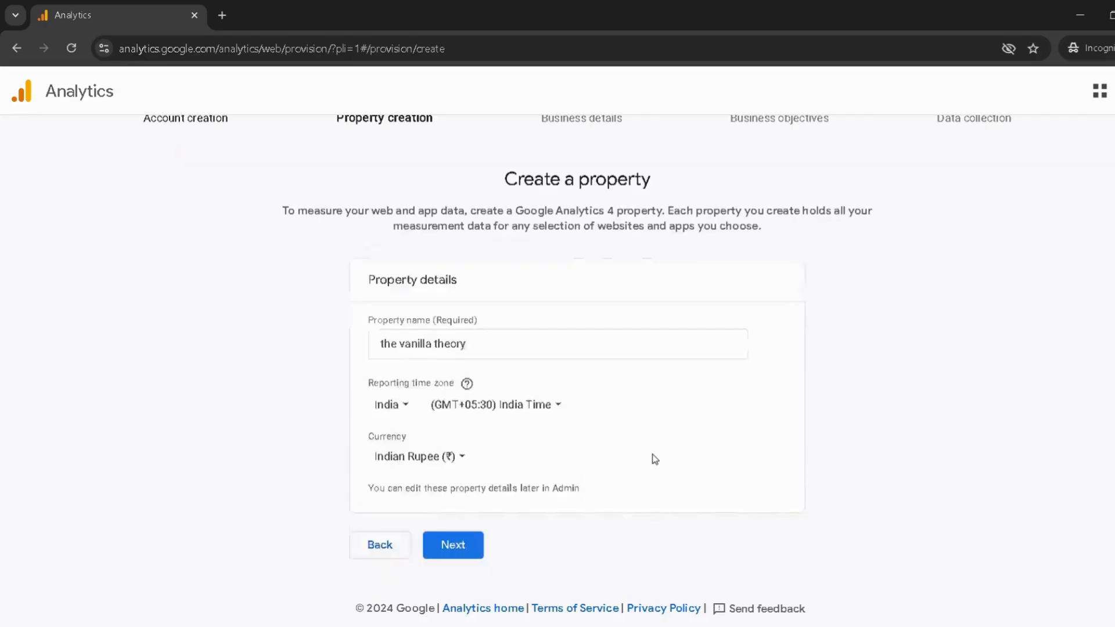
{"action": "left_click", "coordinate": [468, 548]}
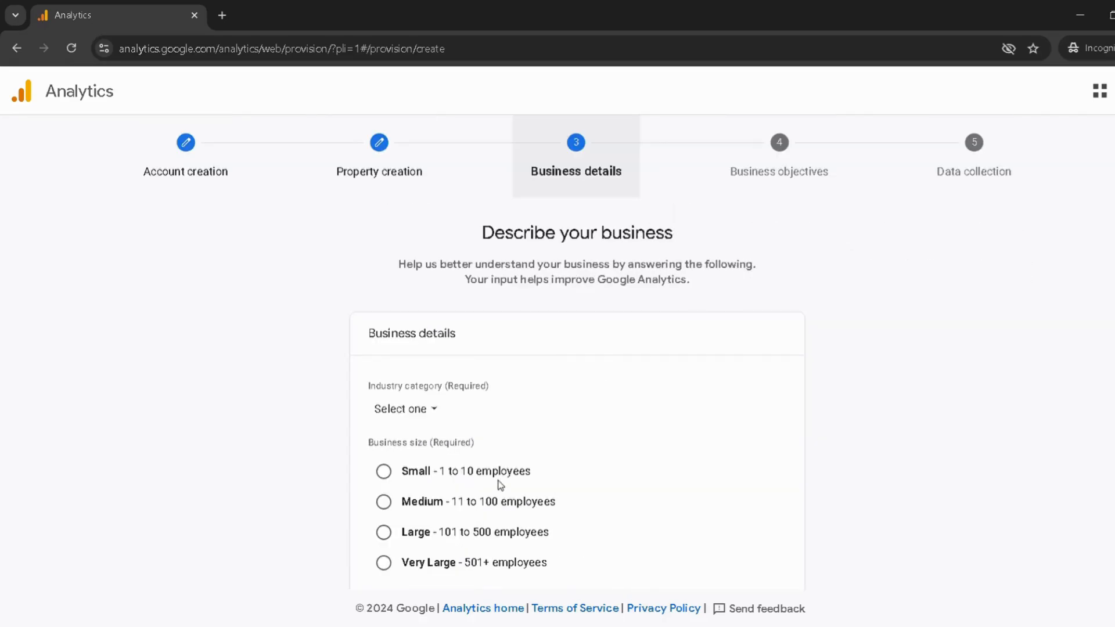
Describe the business as Business & Industrial with Medium size (11 to 100 employees), and continue to the business objectives.
{"action": "left_click", "coordinate": [435, 409]}
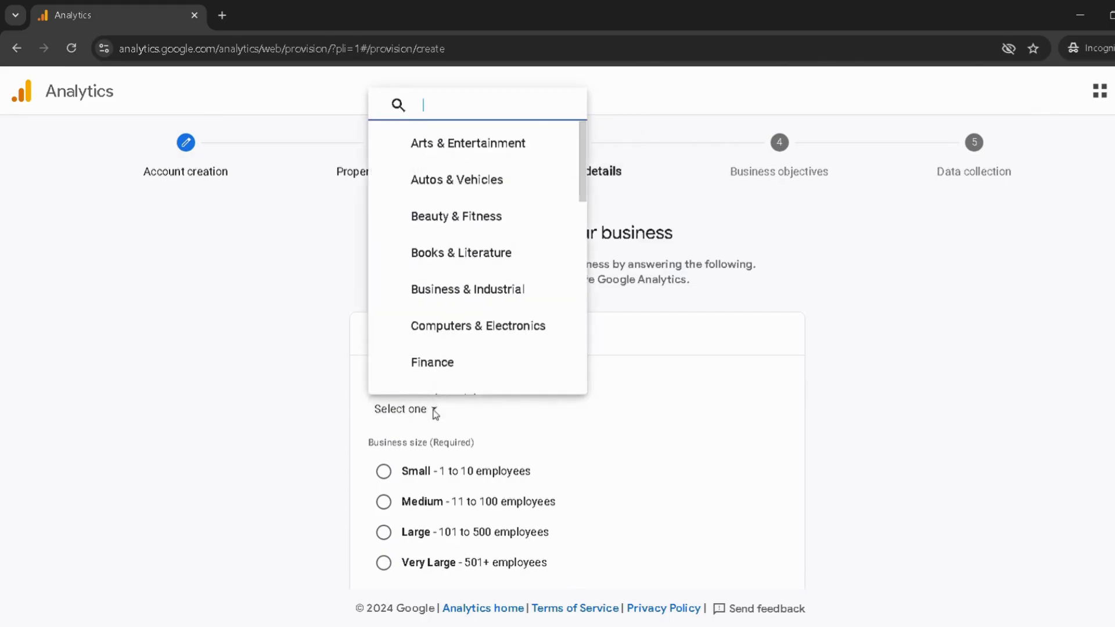
{"action": "left_click", "coordinate": [476, 290]}
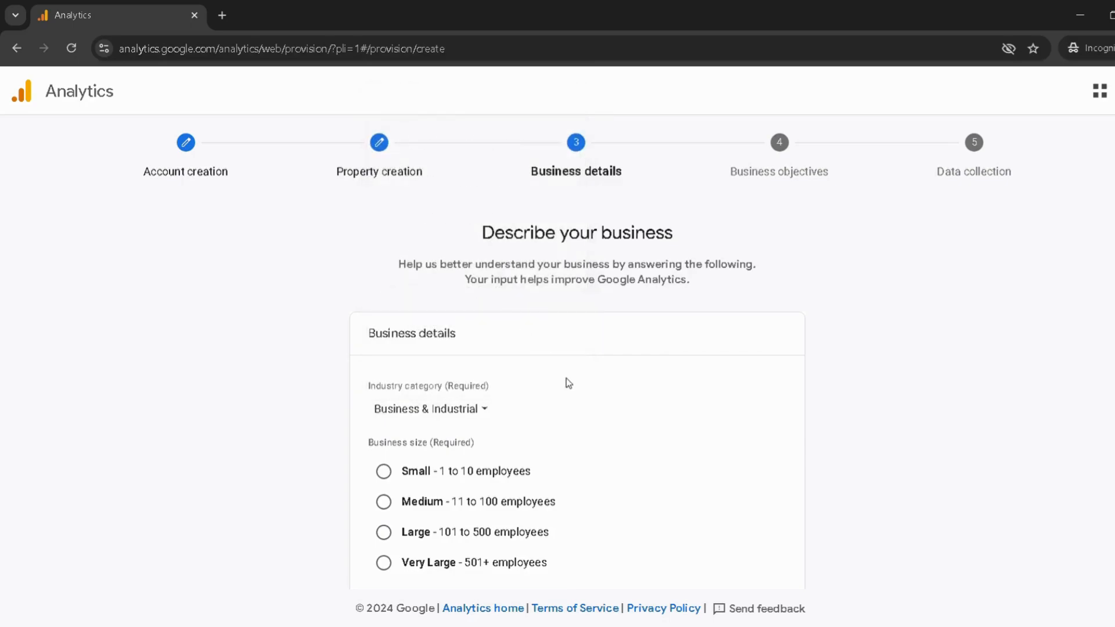
{"action": "left_click", "coordinate": [376, 504]}
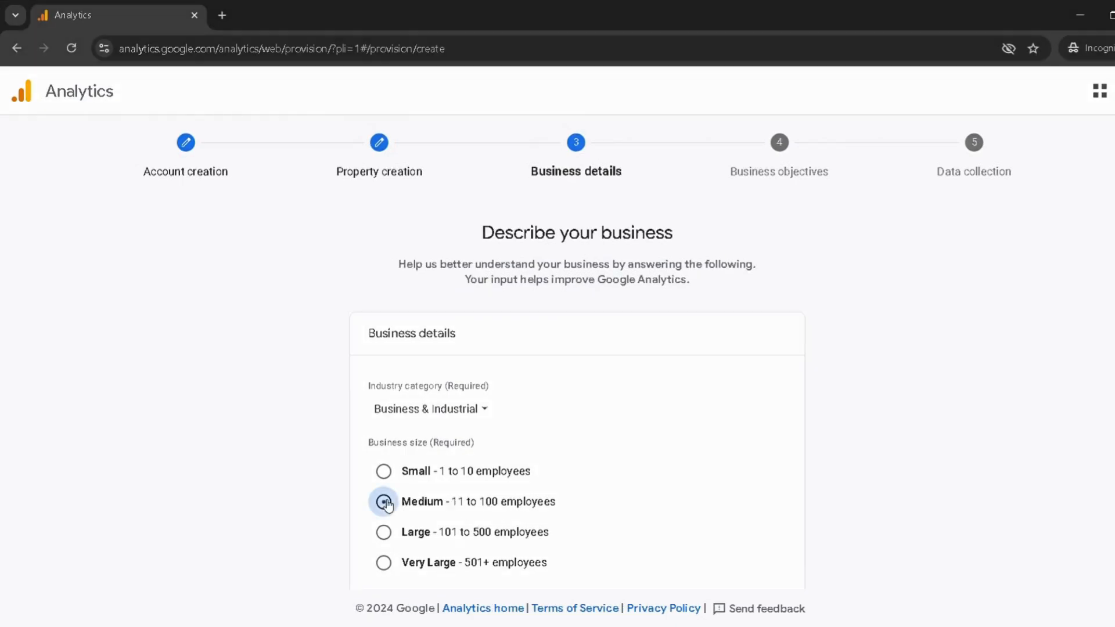
{"action": "scroll", "coordinate": [715, 496], "scroll_direction": "down", "scroll_amount": 2}
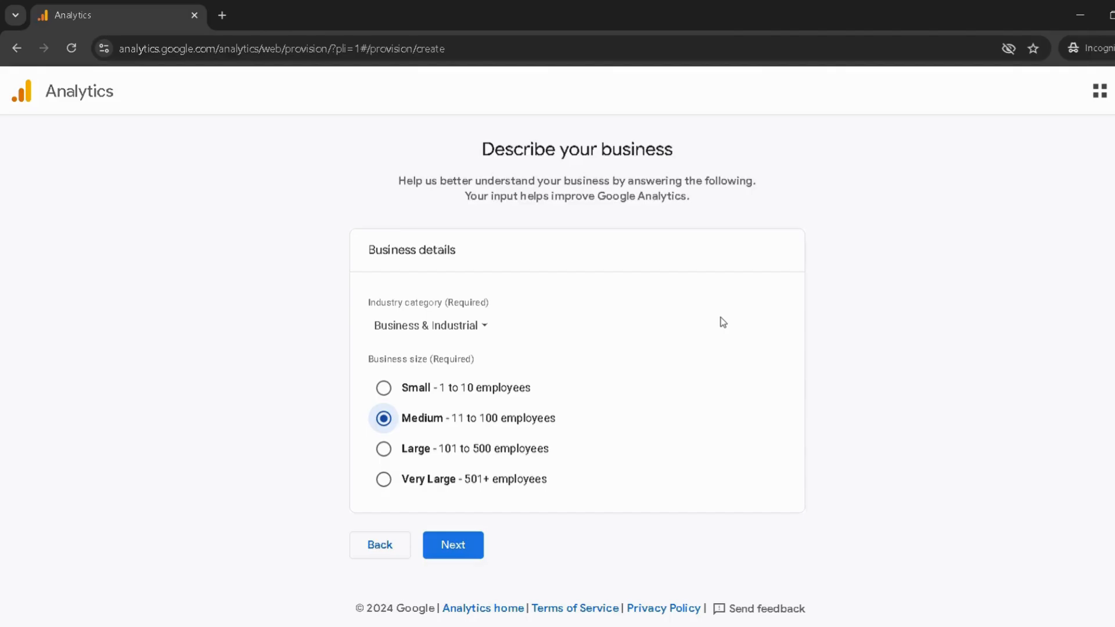
{"action": "left_click", "coordinate": [453, 545]}
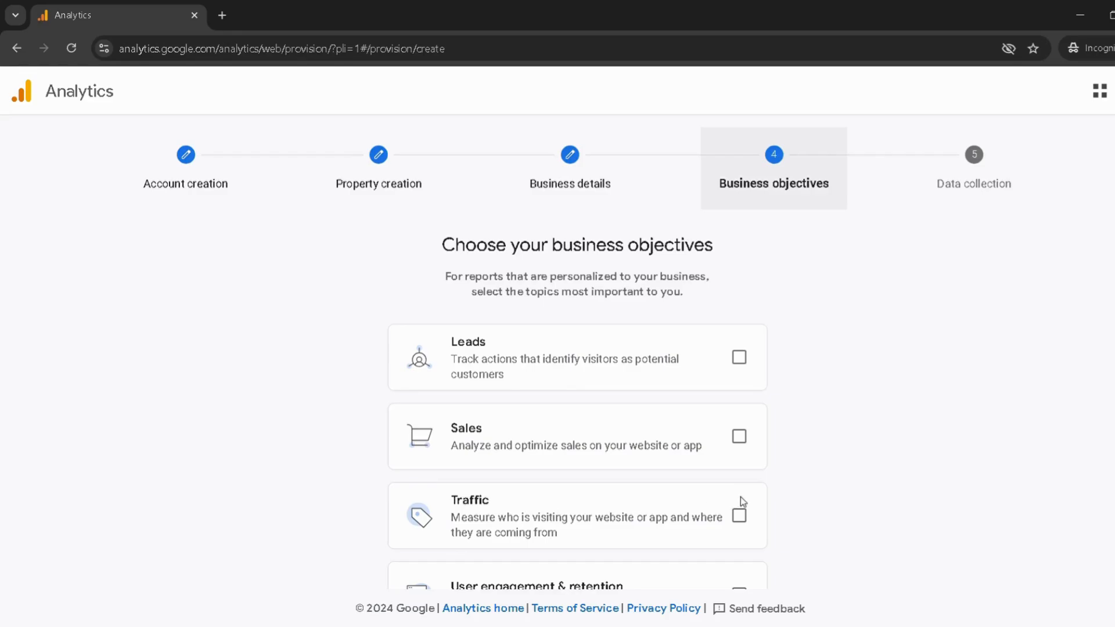
Create the property with the Other business objective and accept the terms of service for India, including the GDPR Data Processing Terms.
{"action": "scroll", "coordinate": [741, 497], "scroll_direction": "down", "scroll_amount": 4}
{"action": "scroll", "coordinate": [740, 496], "scroll_direction": "down", "scroll_amount": 1}
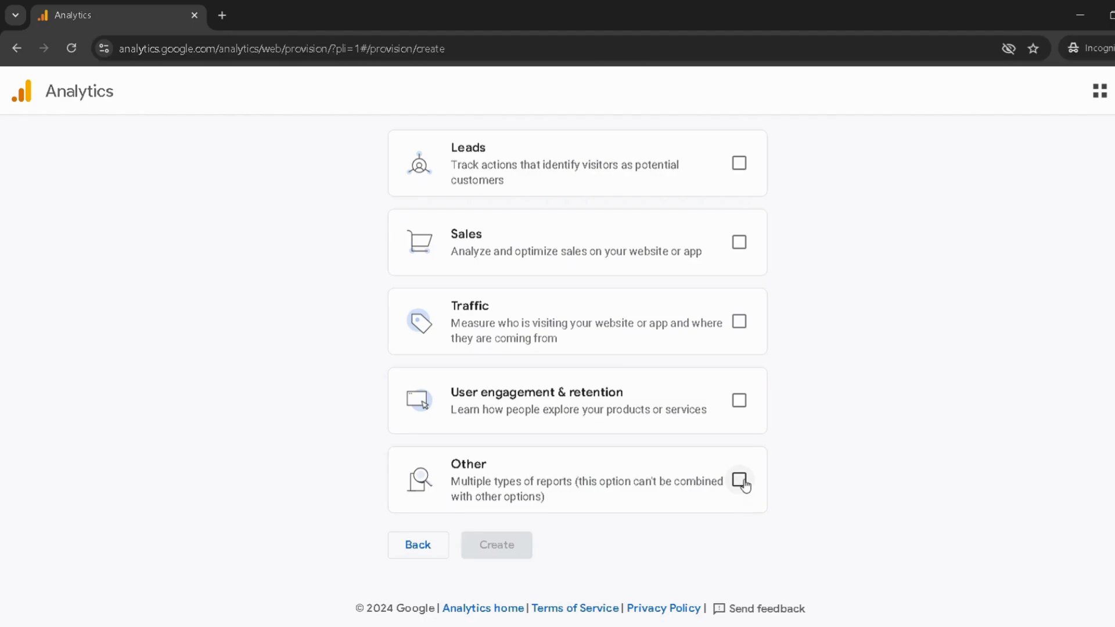
{"action": "left_click", "coordinate": [742, 481]}
{"action": "left_click", "coordinate": [509, 545]}
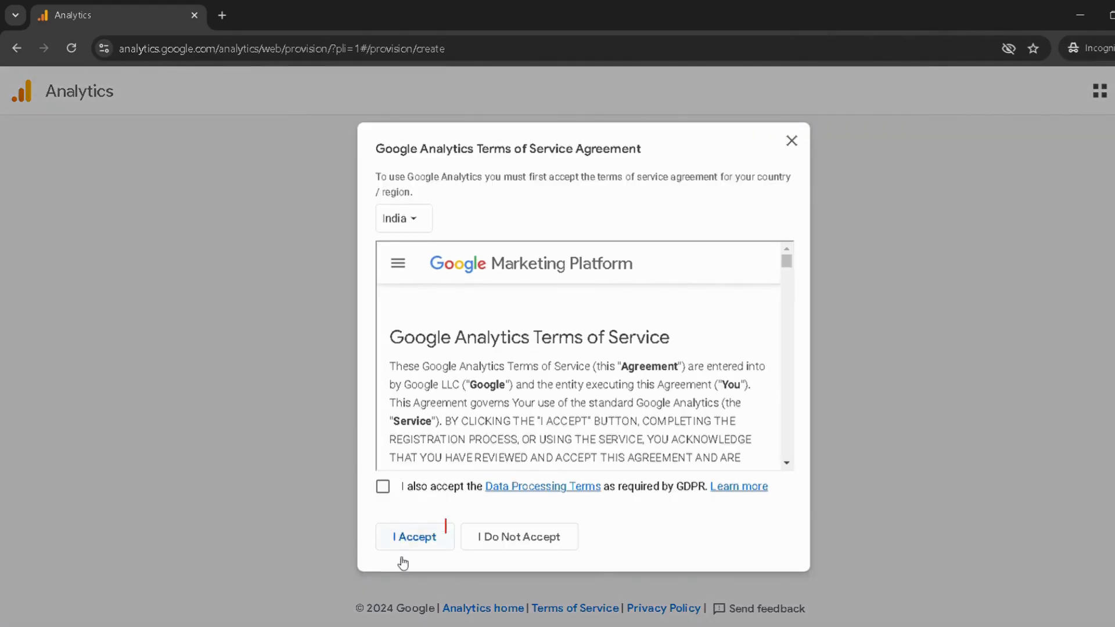
{"action": "left_click", "coordinate": [388, 489]}
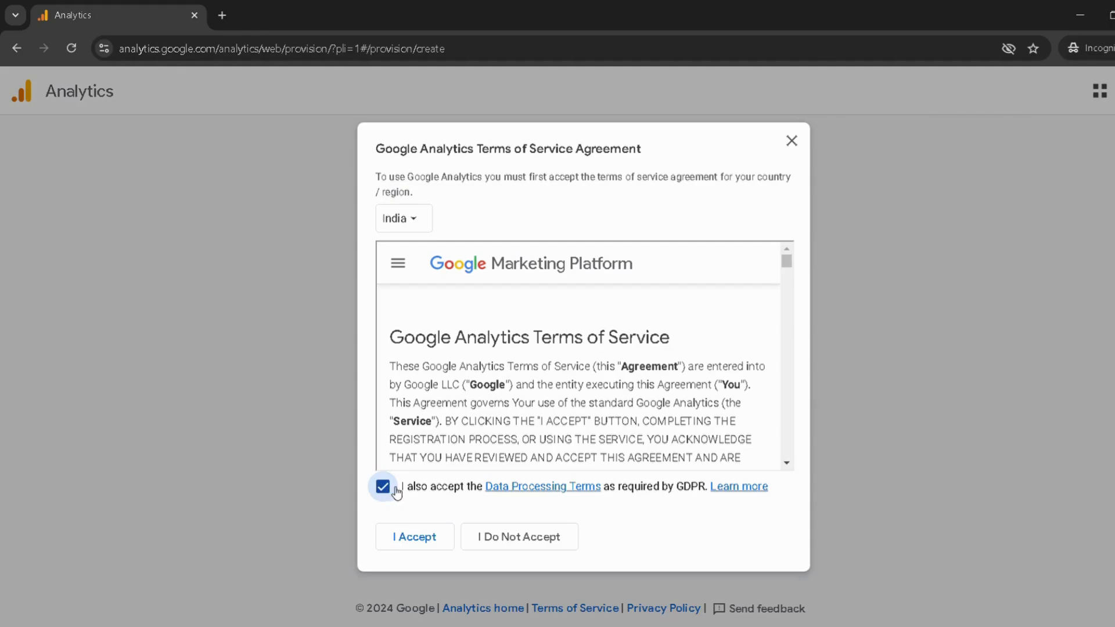
{"action": "left_click", "coordinate": [430, 540]}
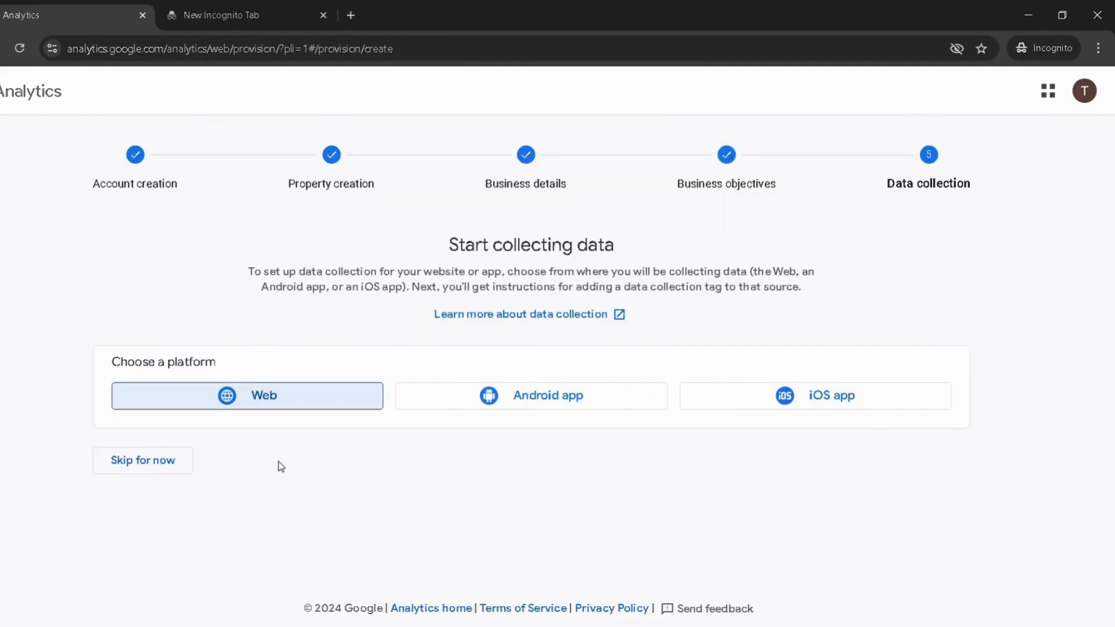
Choose Web as the data collection platform and enter thevanillatheory.com as the stream's website URL.
{"action": "left_click", "coordinate": [256, 400]}
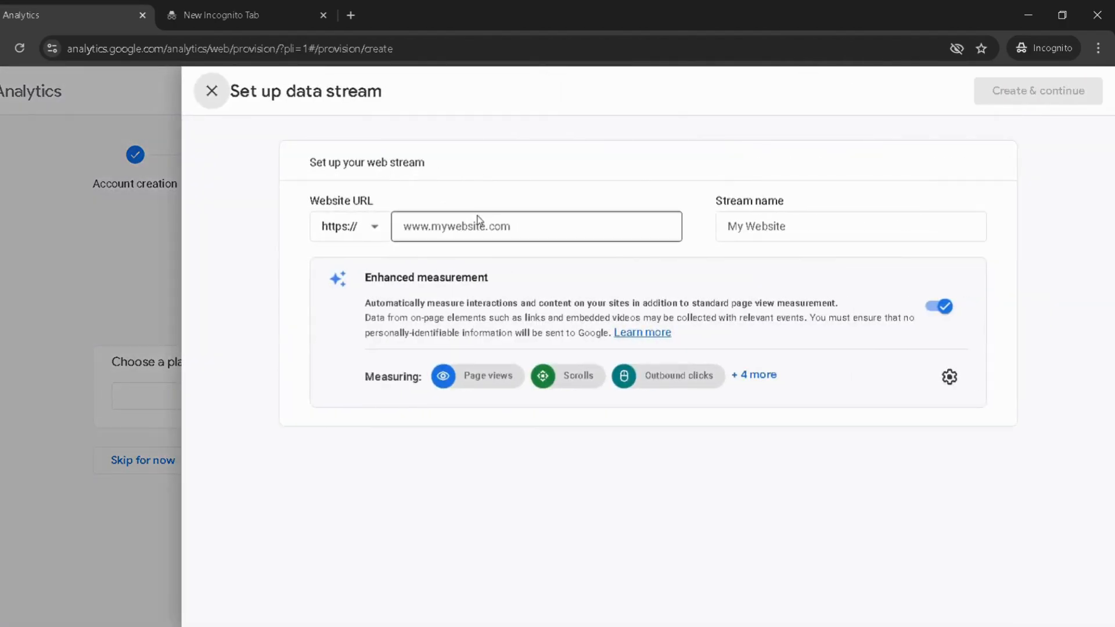
{"action": "left_click", "coordinate": [477, 227]}
{"action": "type", "text": "thevanillat"}
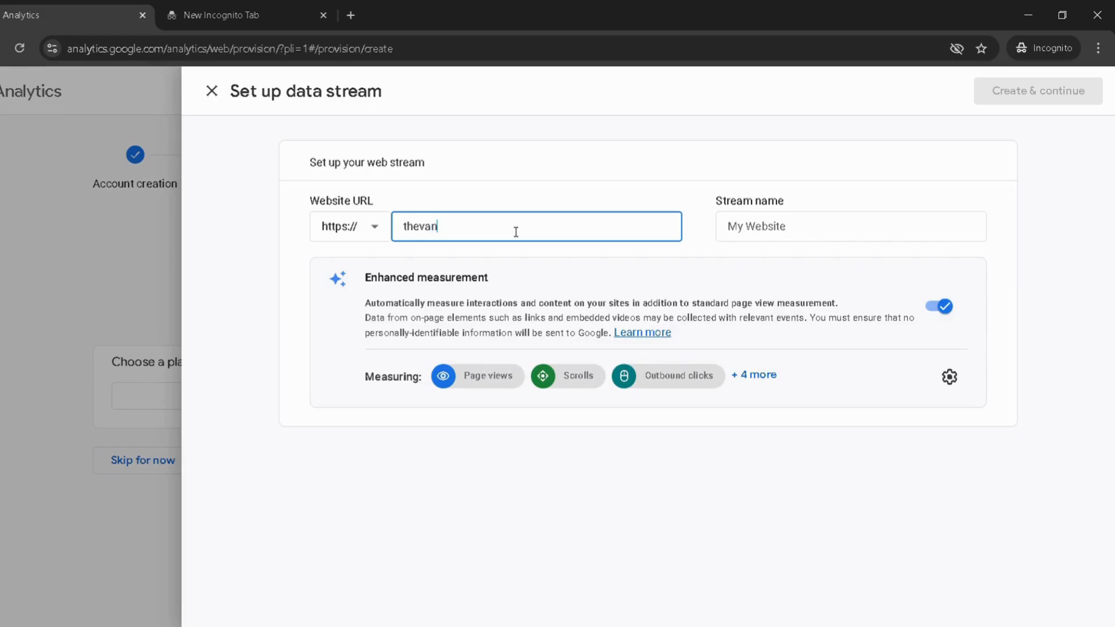
{"action": "type", "text": "heory.com"}
Name the web stream "The Vanilla Theory" and create it with enhanced measurement enabled.
{"action": "left_click", "coordinate": [823, 231]}
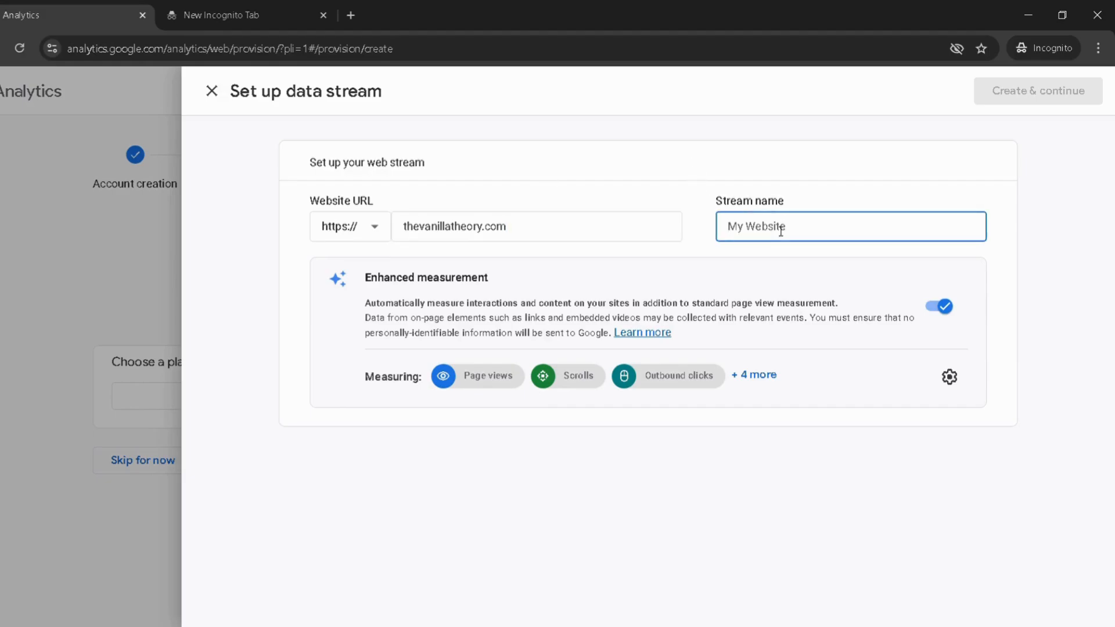
{"action": "type", "text": "The "}
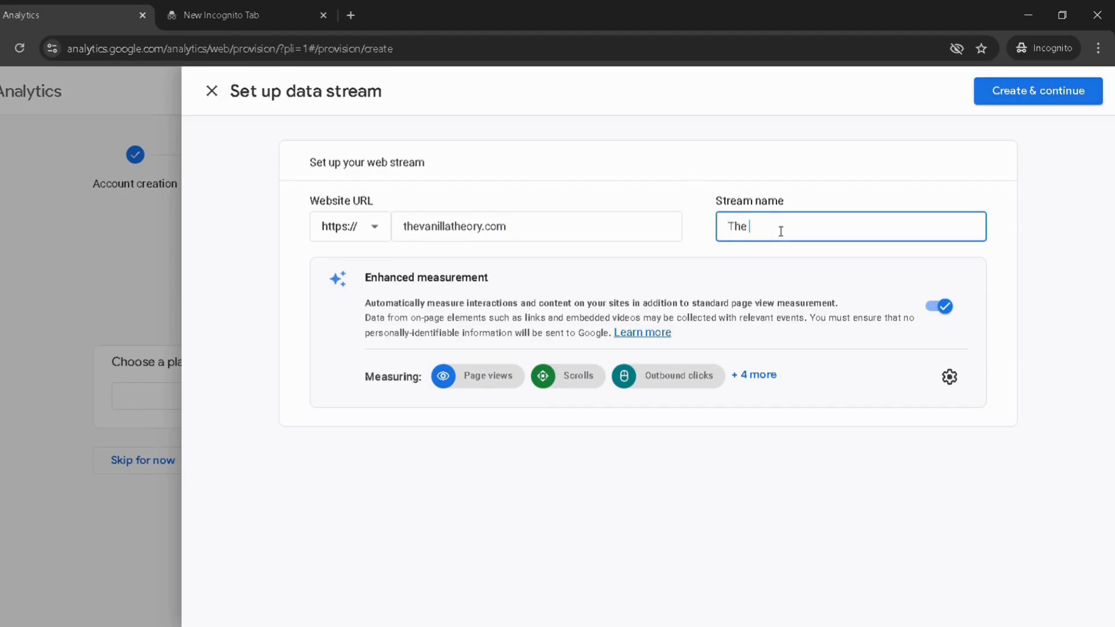
{"action": "type", "text": "Vanilla Theory"}
{"action": "left_click", "coordinate": [808, 522]}
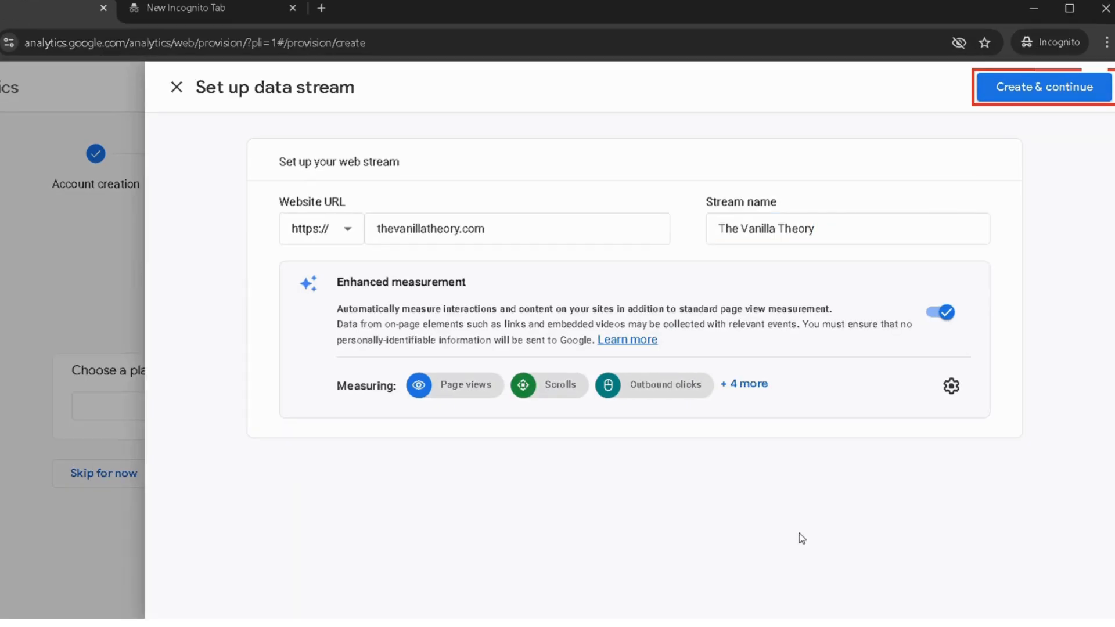
{"action": "left_click", "coordinate": [1008, 90]}
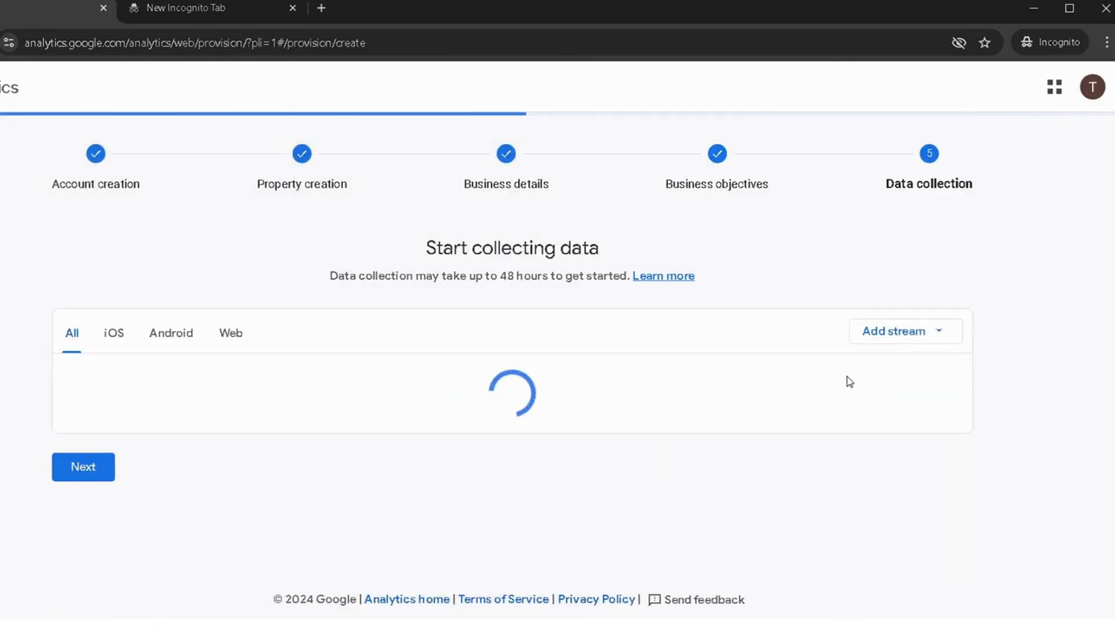
{"action": "left_click", "coordinate": [849, 381]}
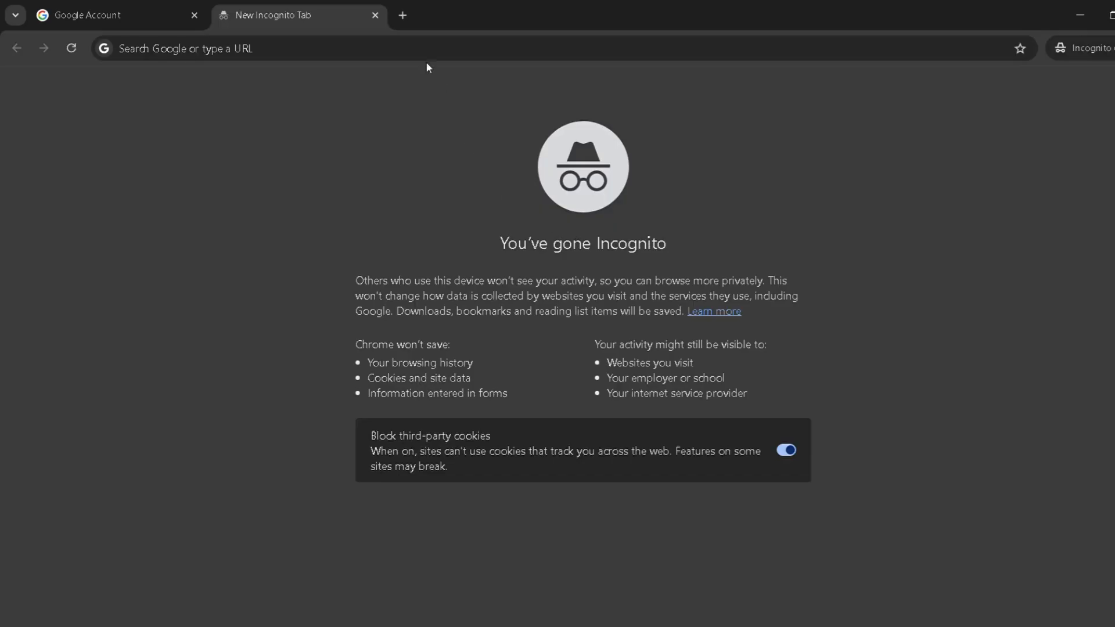
Open analytics.google.com in the empty incognito tab.
{"action": "left_click", "coordinate": [401, 48]}
{"action": "type", "text": "analytics.google.com"}
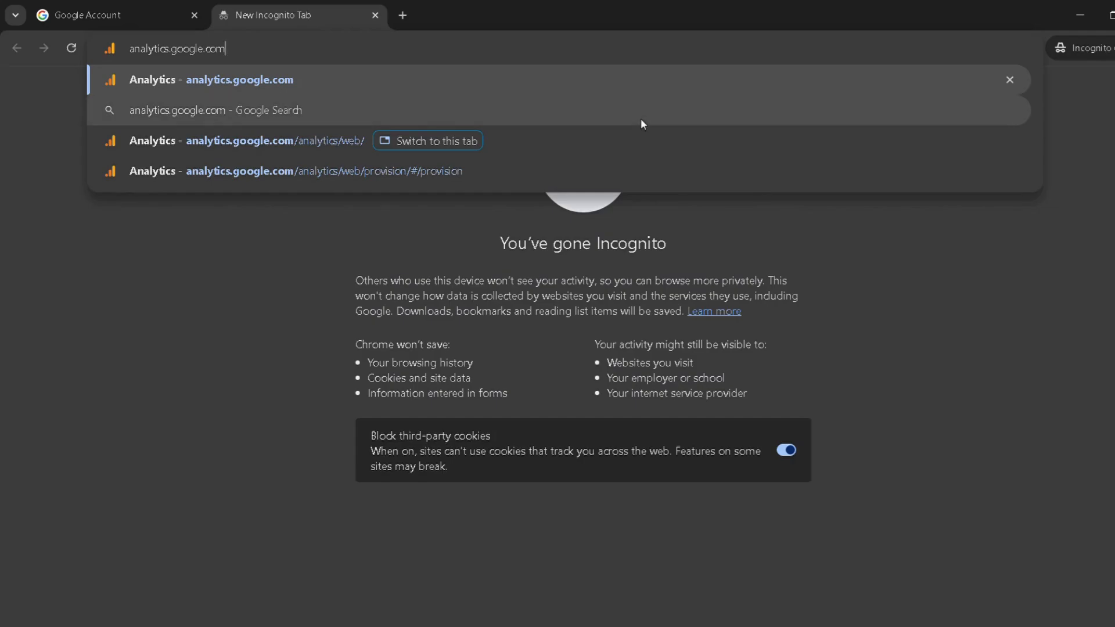
{"action": "key", "text": "Return"}
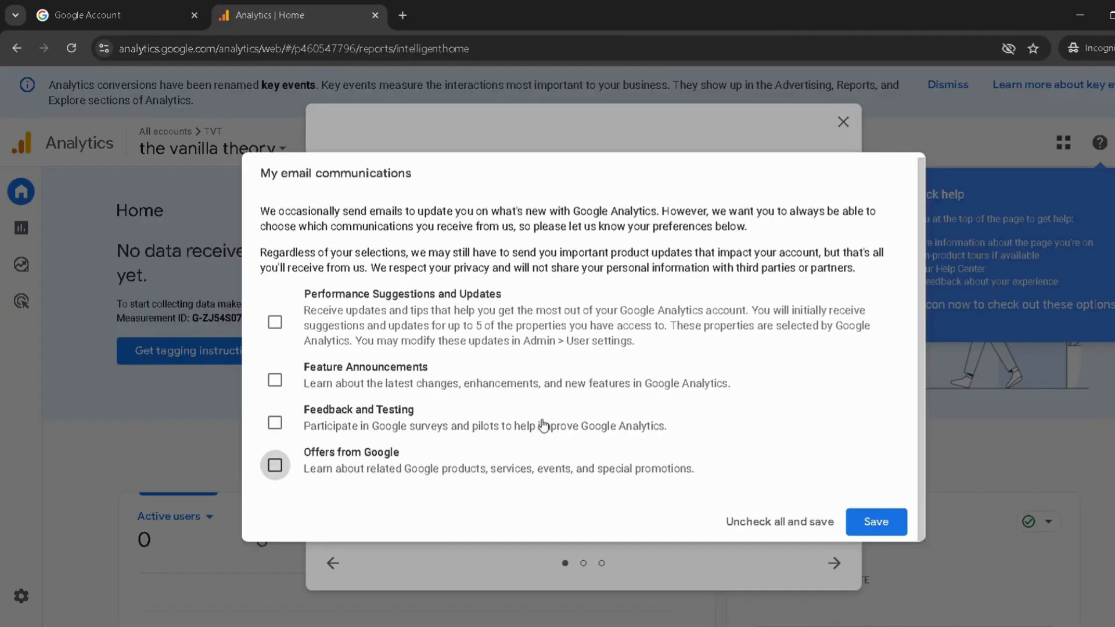
Save the email communication preferences with all options unselected, and go through and close the key events introduction.
{"action": "left_click", "coordinate": [878, 523]}
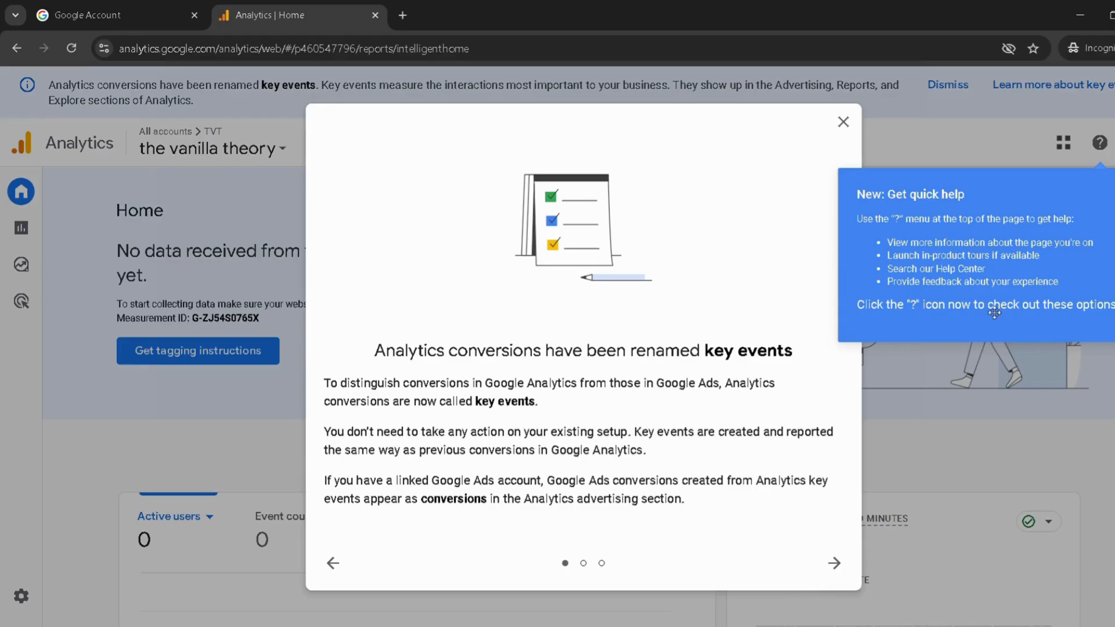
{"action": "left_click", "coordinate": [835, 563]}
{"action": "left_click", "coordinate": [835, 563]}
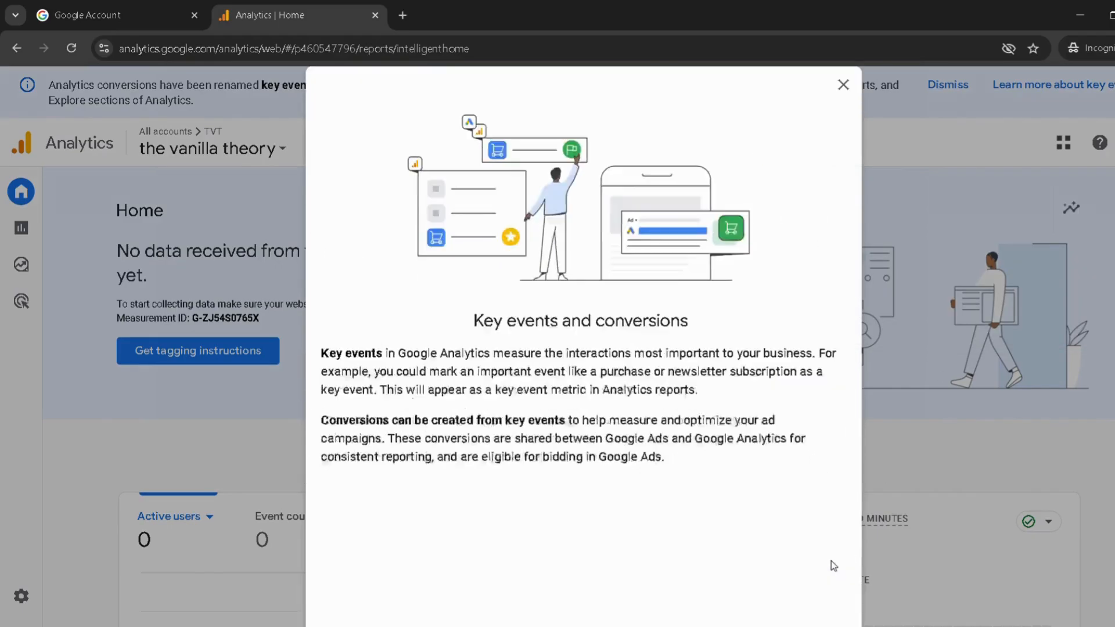
{"action": "left_click", "coordinate": [695, 591]}
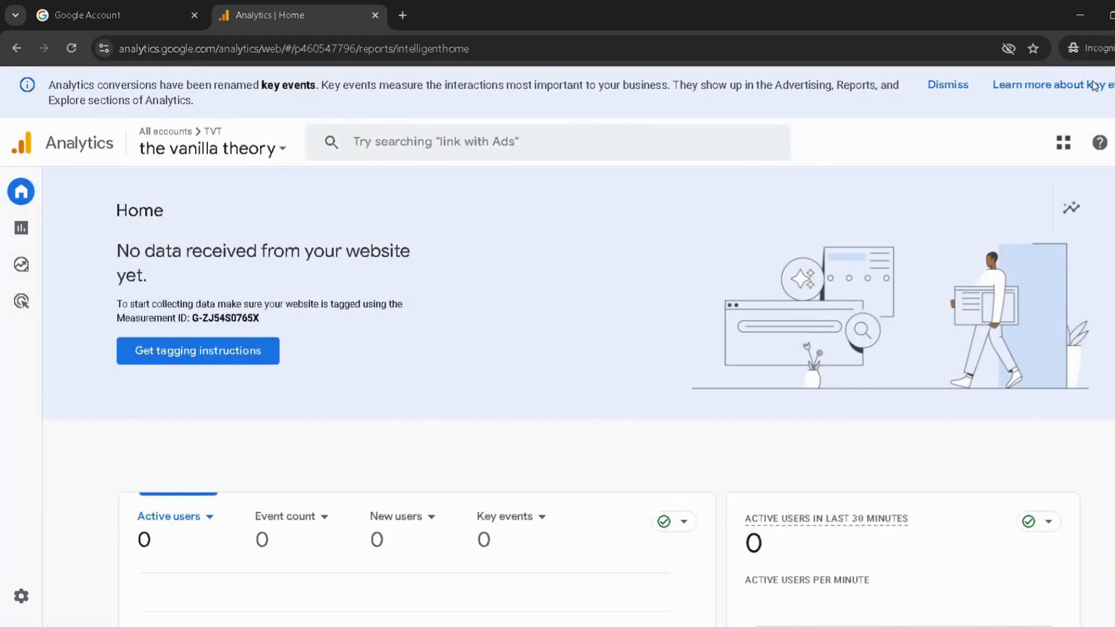
Open the property's reports at the Realtime overview.
{"action": "left_click", "coordinate": [21, 228]}
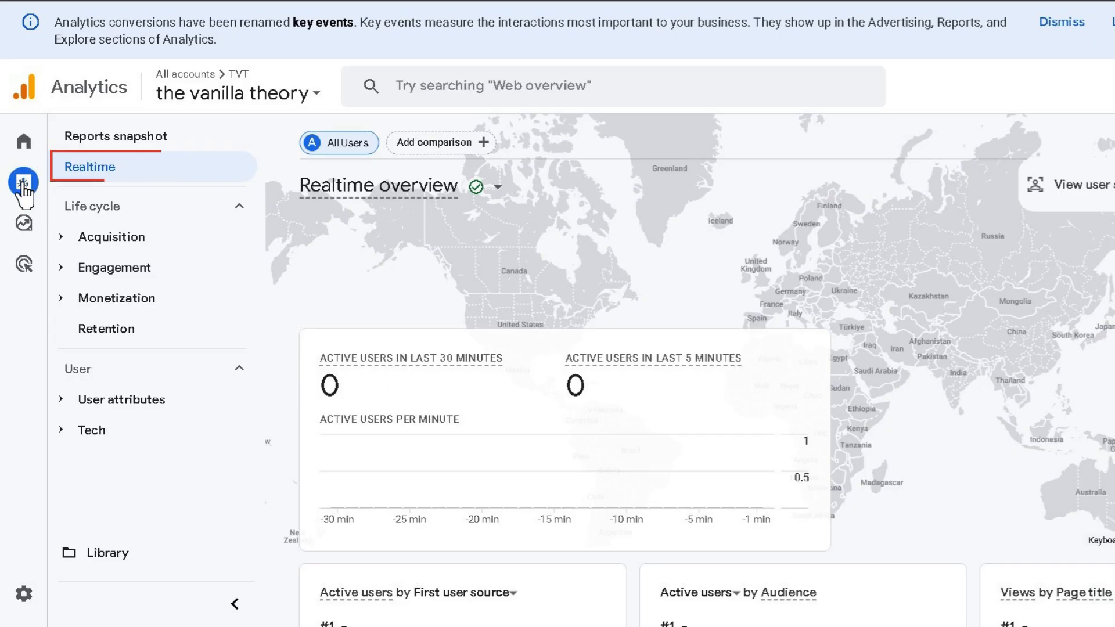